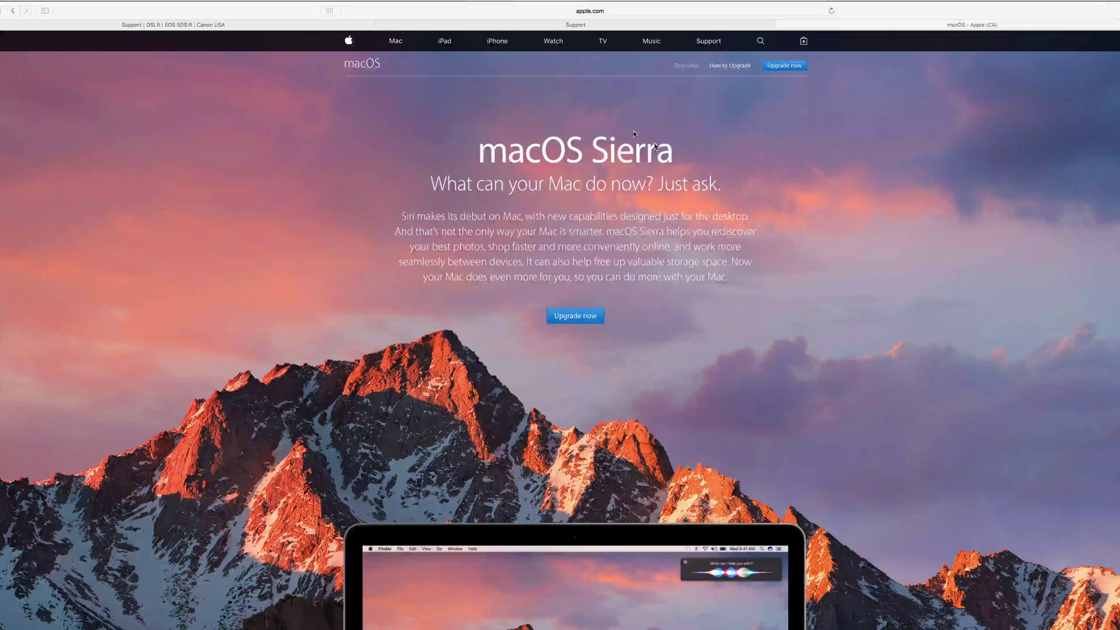
# - Drag Safari's Canon Support tab so Canon's Get Product Support page replaces the macOS Sierra page
pyautogui.moveTo(575, 25); pyautogui.dragTo(563, 34)
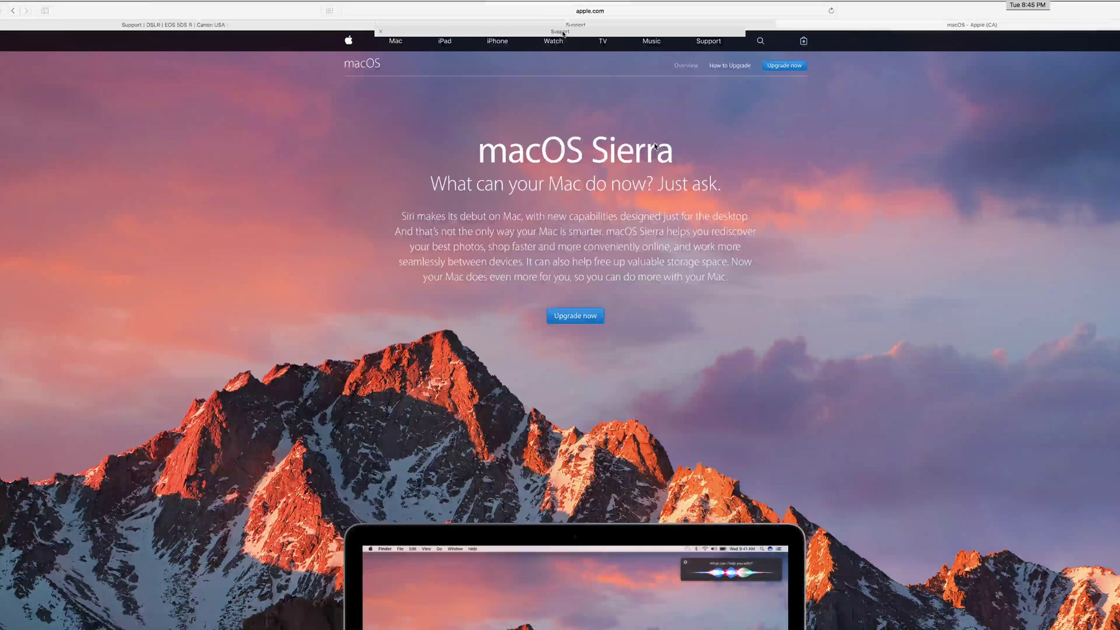
pyautogui.moveTo(563, 33); pyautogui.dragTo(563, 33)
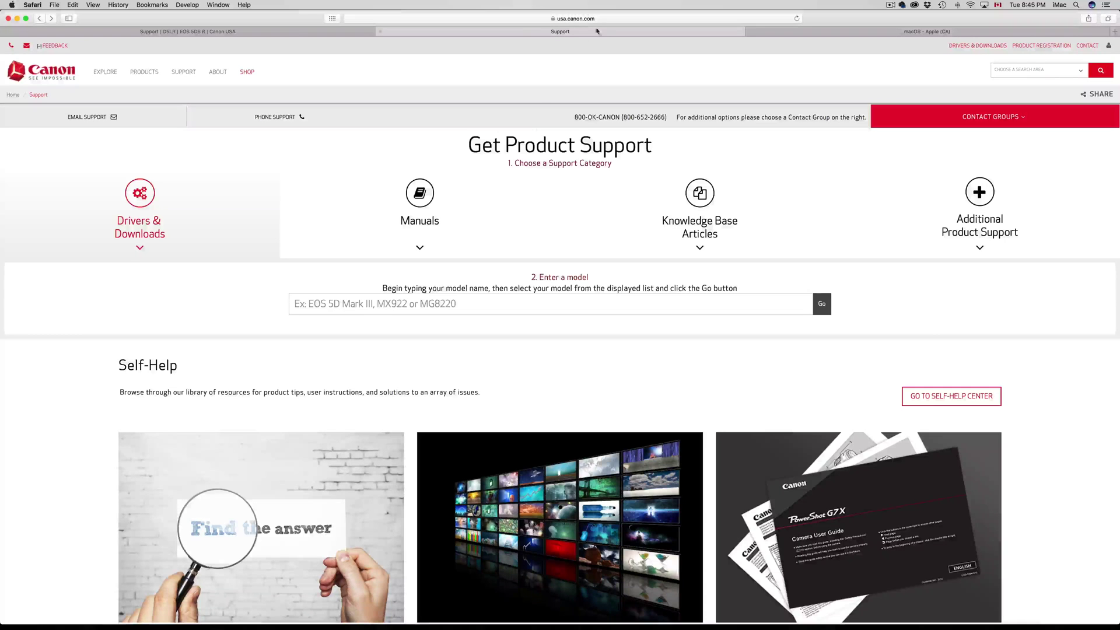
# - Search Canon Support for the EOS Rebel T5i, then return from the Service Unavailable error
pyautogui.click(590, 18)
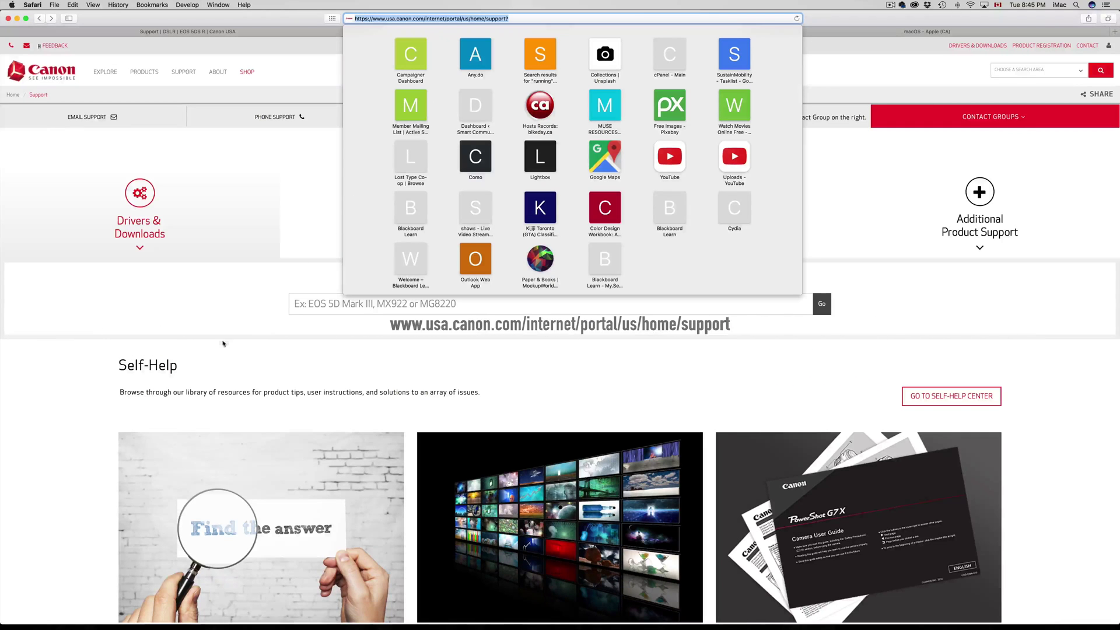
pyautogui.click(235, 310)
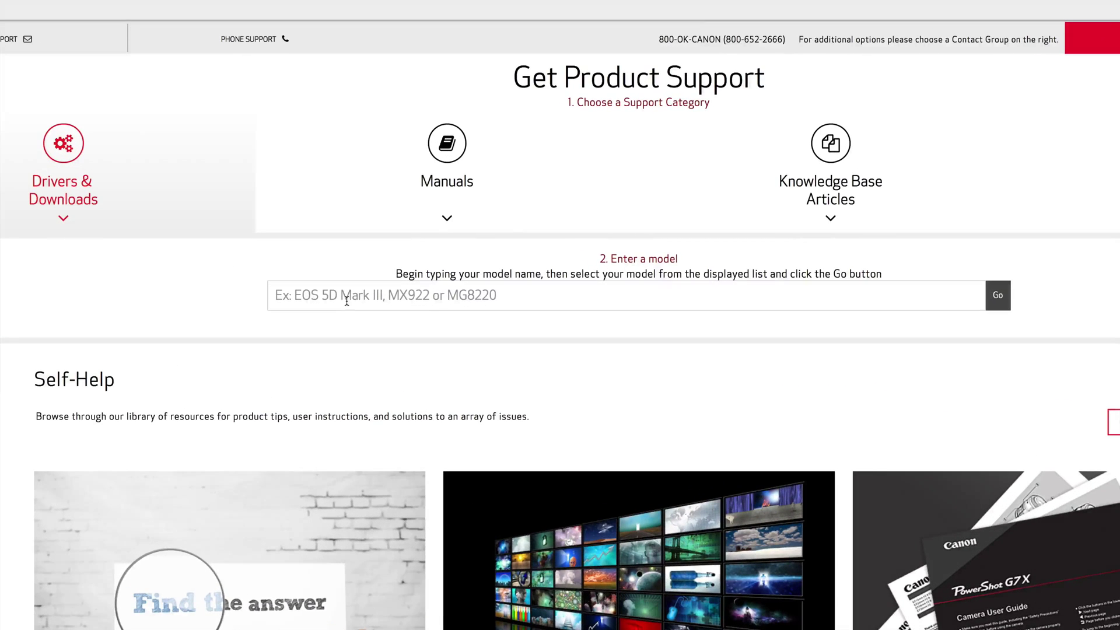
pyautogui.click(347, 307)
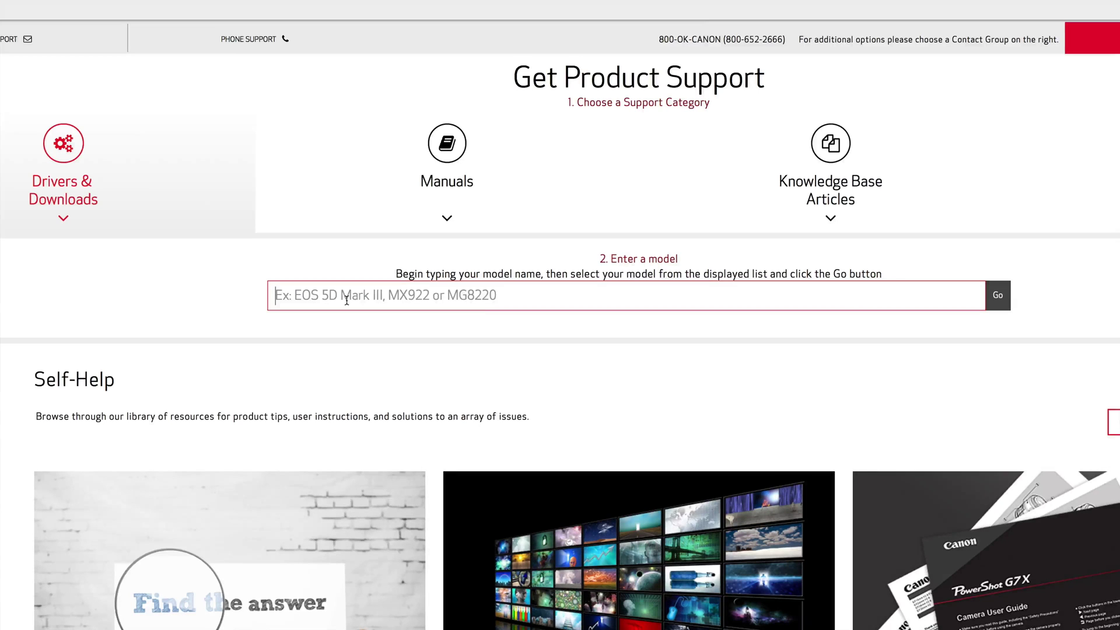
pyautogui.write('t5i')
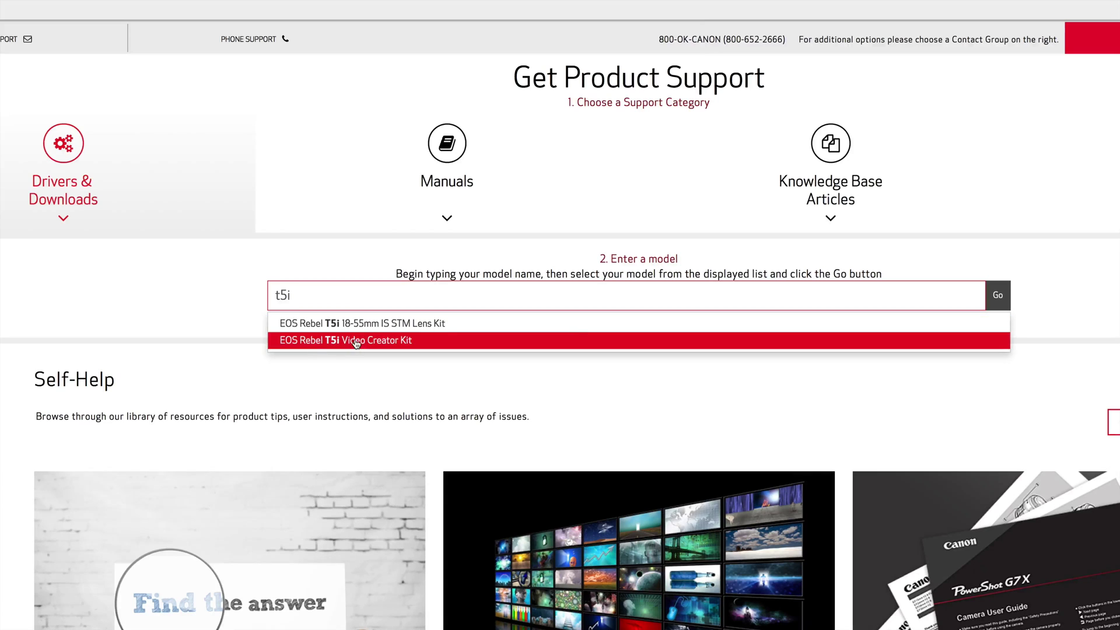
pyautogui.click(356, 326)
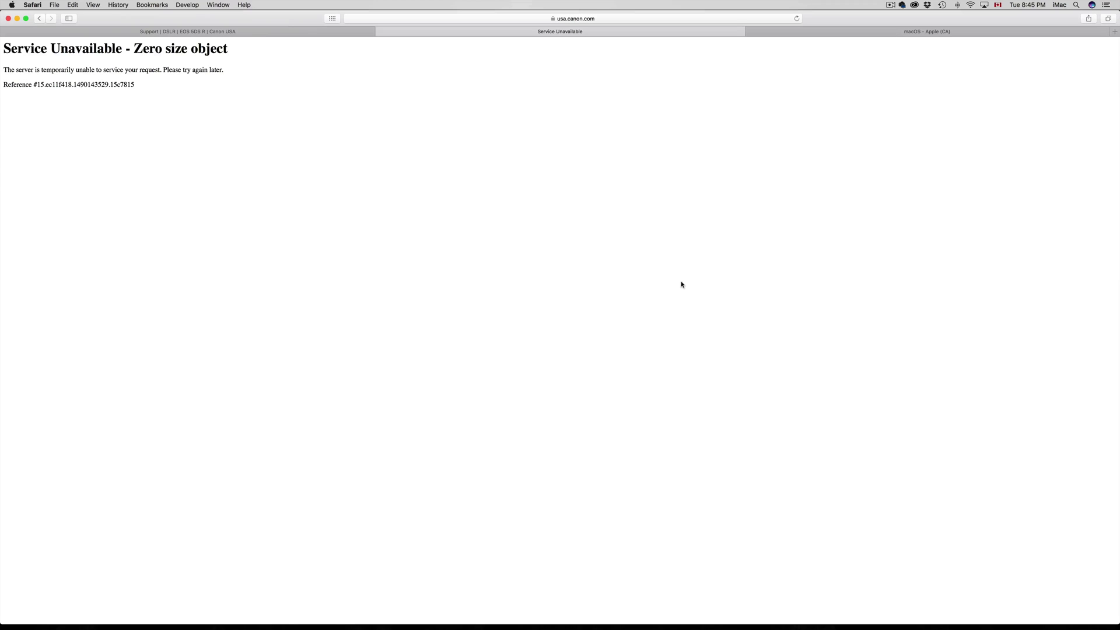
pyautogui.moveTo(188, 31)
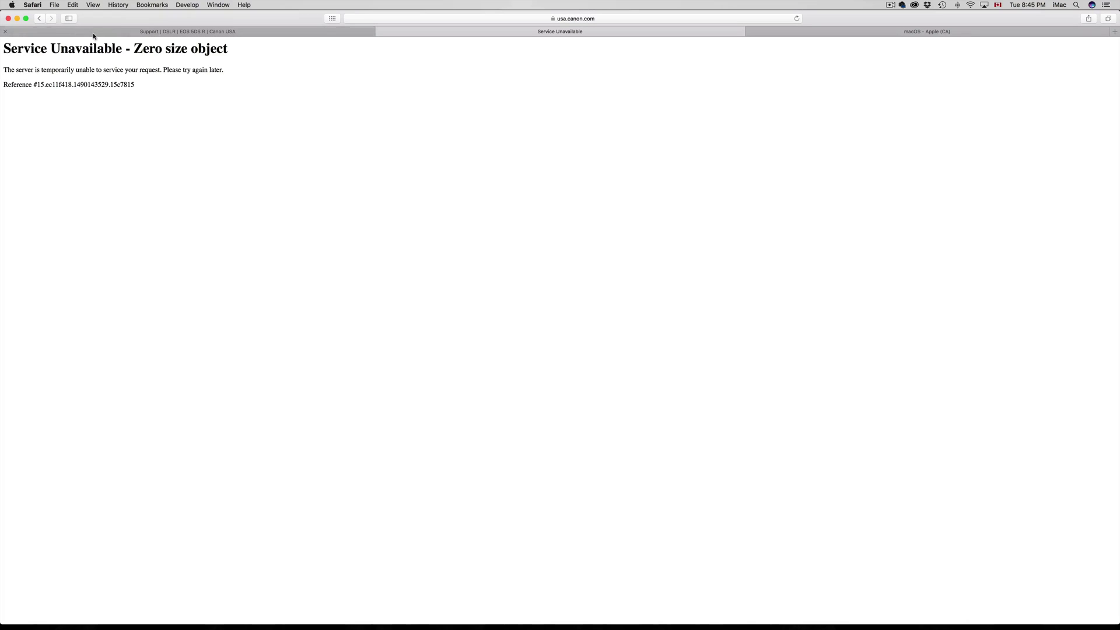
pyautogui.click(40, 18)
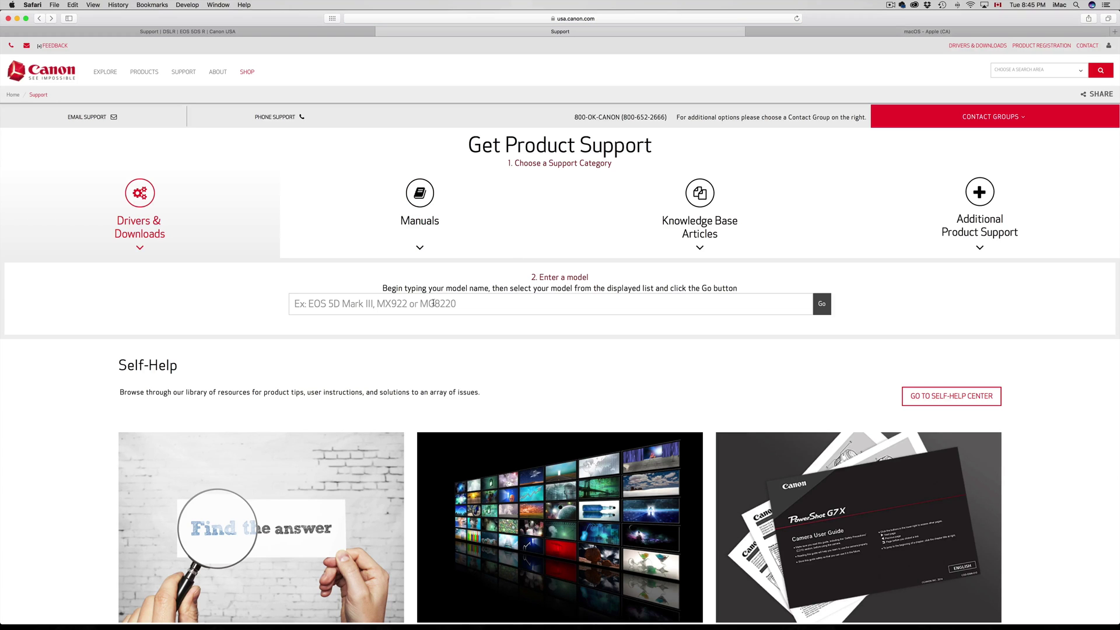
# - Search again for the EOS Rebel T5i 18-55mm IS STM Lens Kit to list its macOS downloads
pyautogui.click(412, 307)
pyautogui.write('t5i')
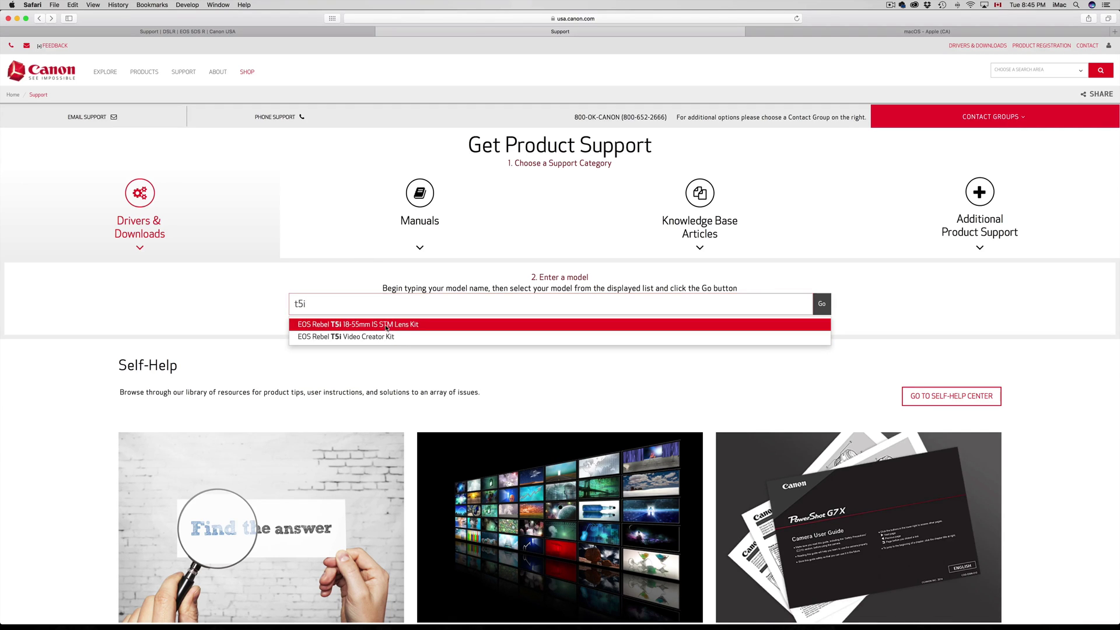
pyautogui.click(387, 328)
pyautogui.click(821, 303)
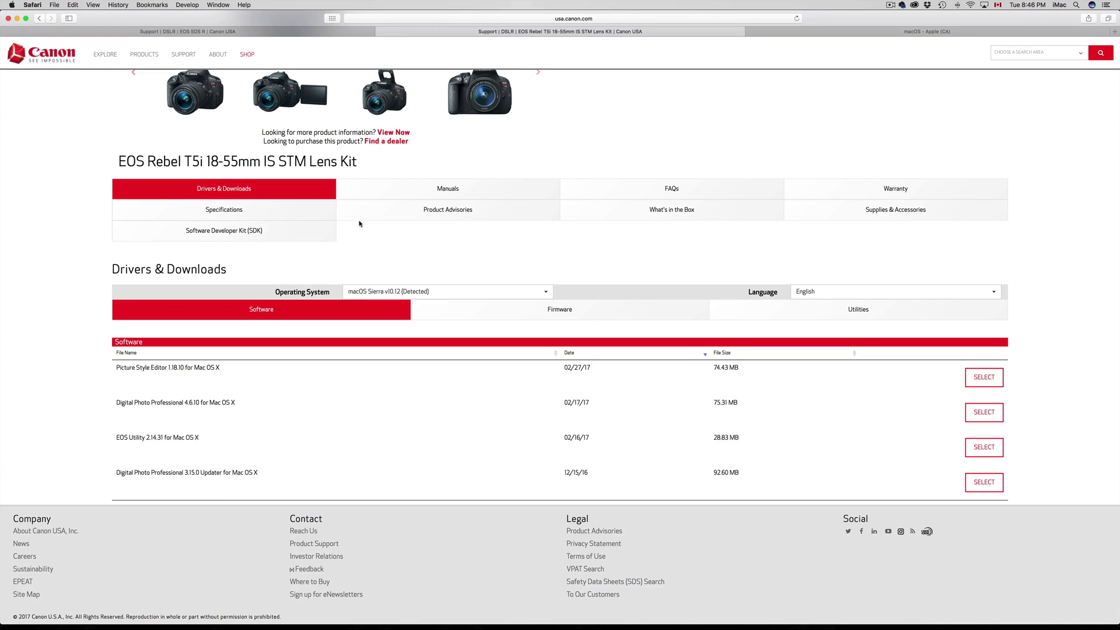
pyautogui.moveTo(187, 32)
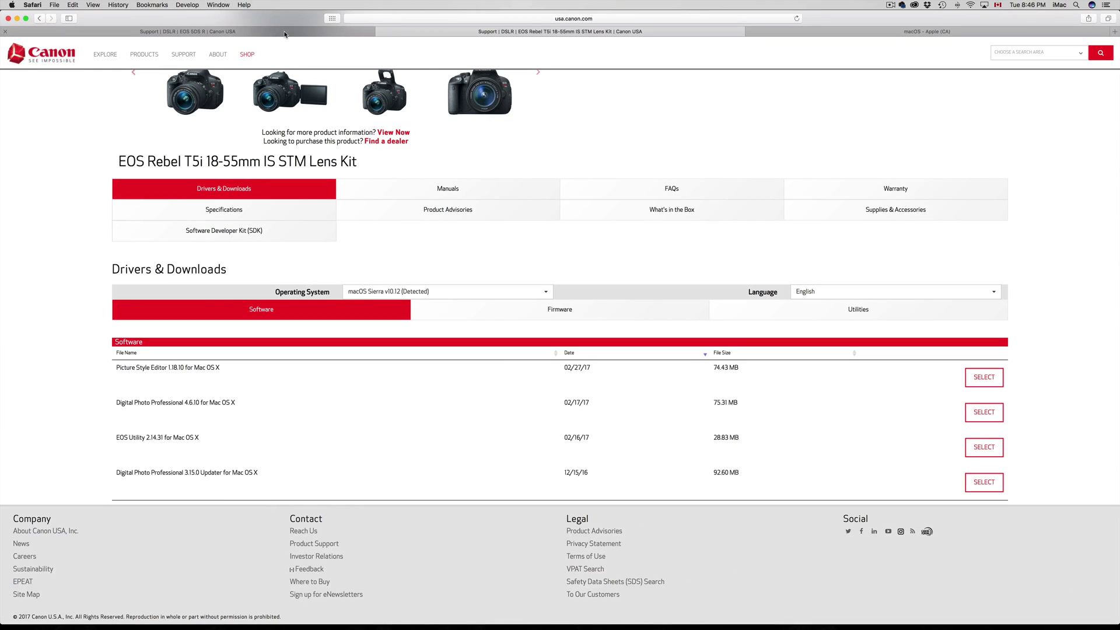
pyautogui.click(284, 33)
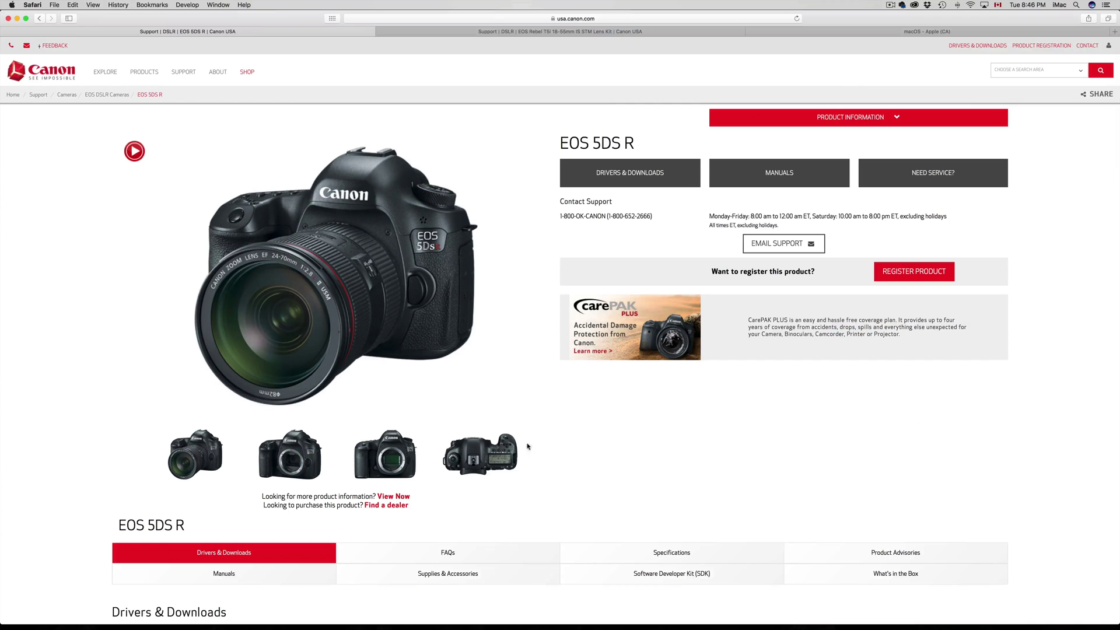
pyautogui.scroll(-1, 438, 433)
pyautogui.scroll(-5, 438, 434)
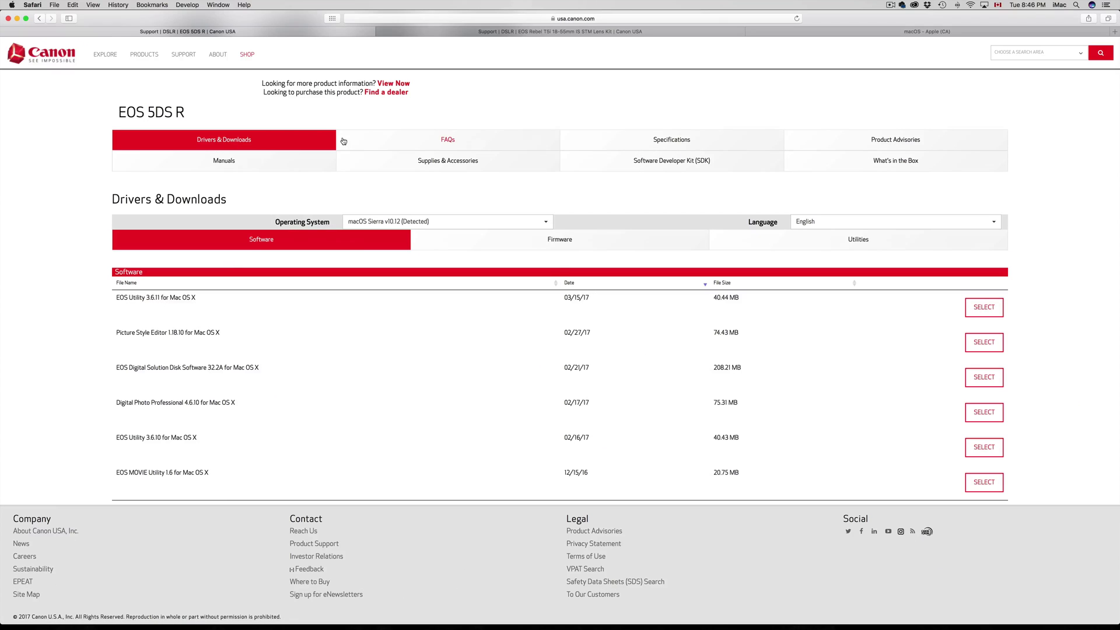
# - After the EOS 5DS R downloads, go to the macOS Sierra page, then the T5i page
pyautogui.hotkey('ctrl', 'shift', 'Tab')
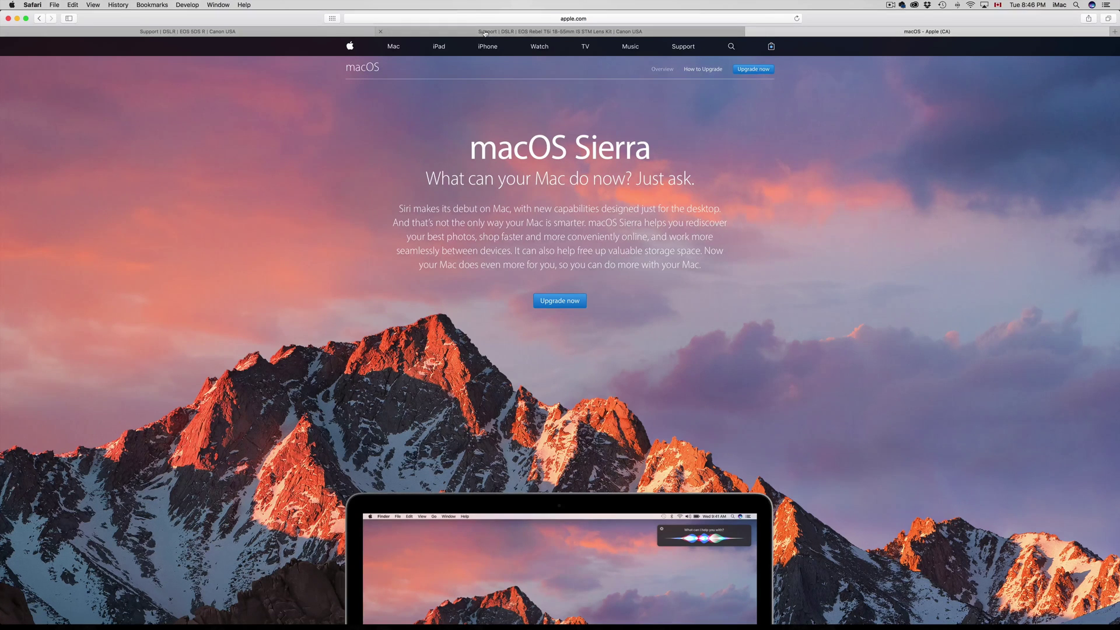
pyautogui.click(486, 33)
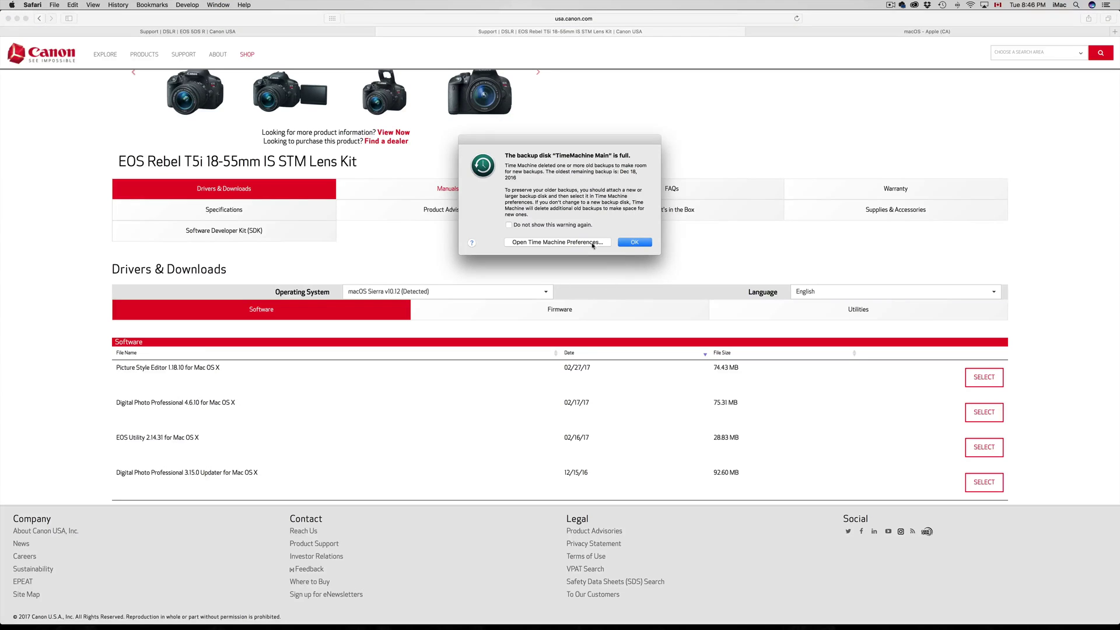
# - Dismiss the Time Machine backup alert covering the T5i lens kit downloads page
pyautogui.click(635, 242)
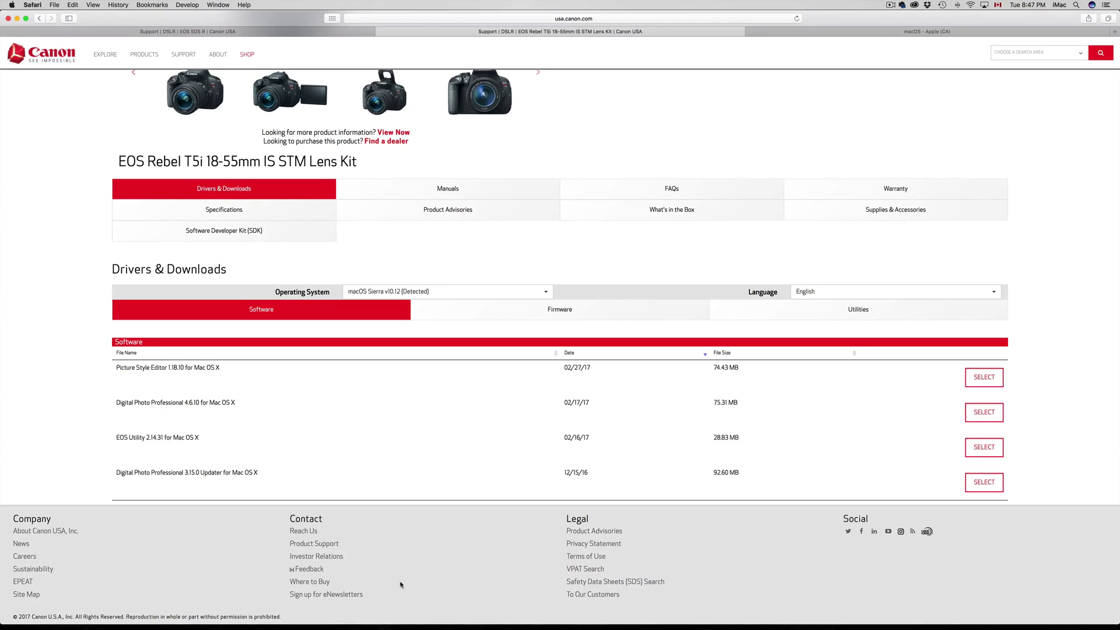
pyautogui.moveTo(560, 627)
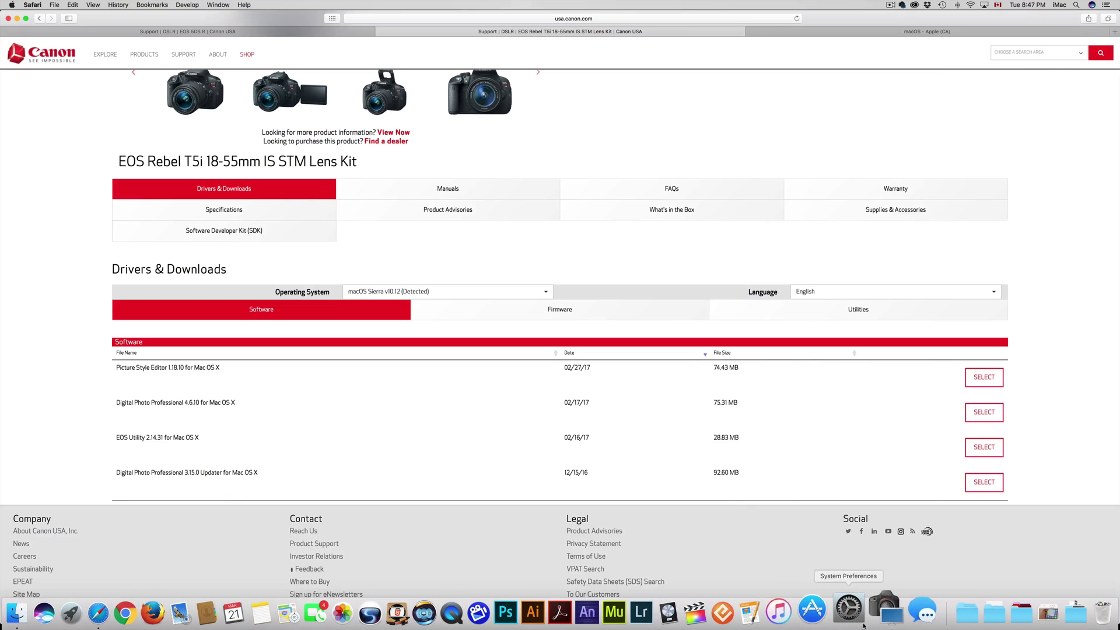
# - Launch EOS Utility 2 from the Dock with the Rebel T3i connected, and reposition its launcher
pyautogui.click(878, 623)
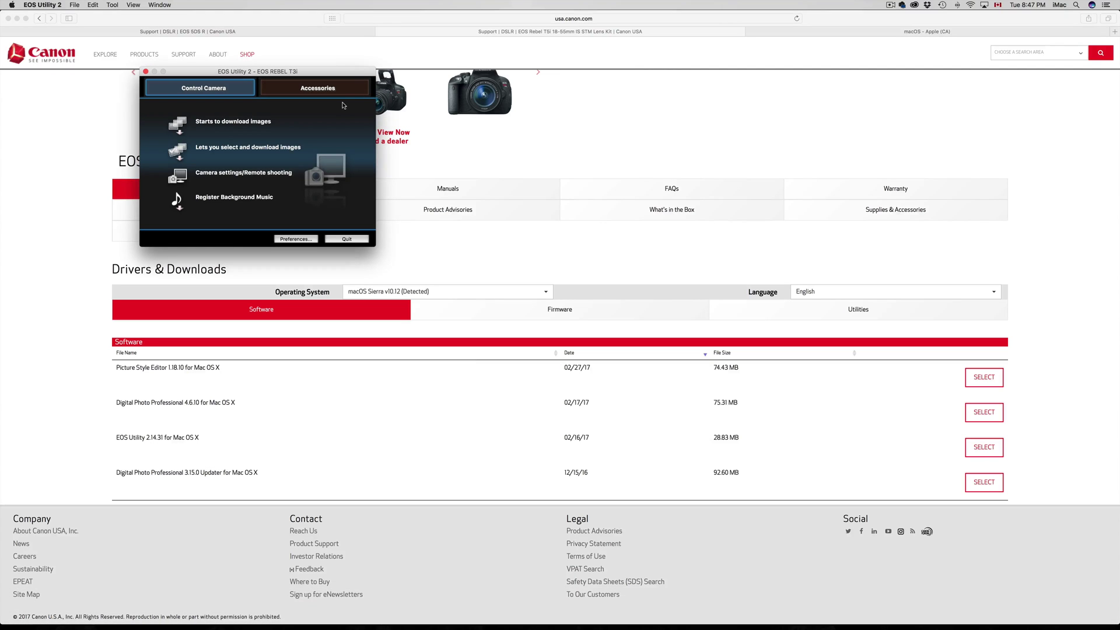
pyautogui.moveTo(324, 74); pyautogui.dragTo(530, 172)
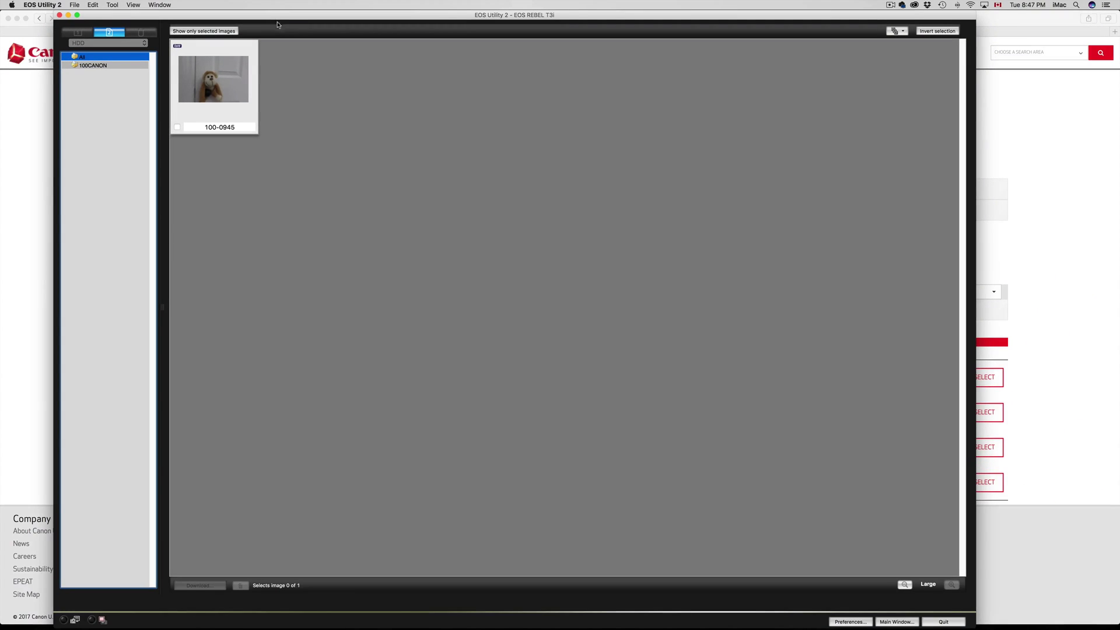
# - Select and check photo 100-0945, then start downloading it to the Desktop folder 2017_03_21
pyautogui.click(263, 87)
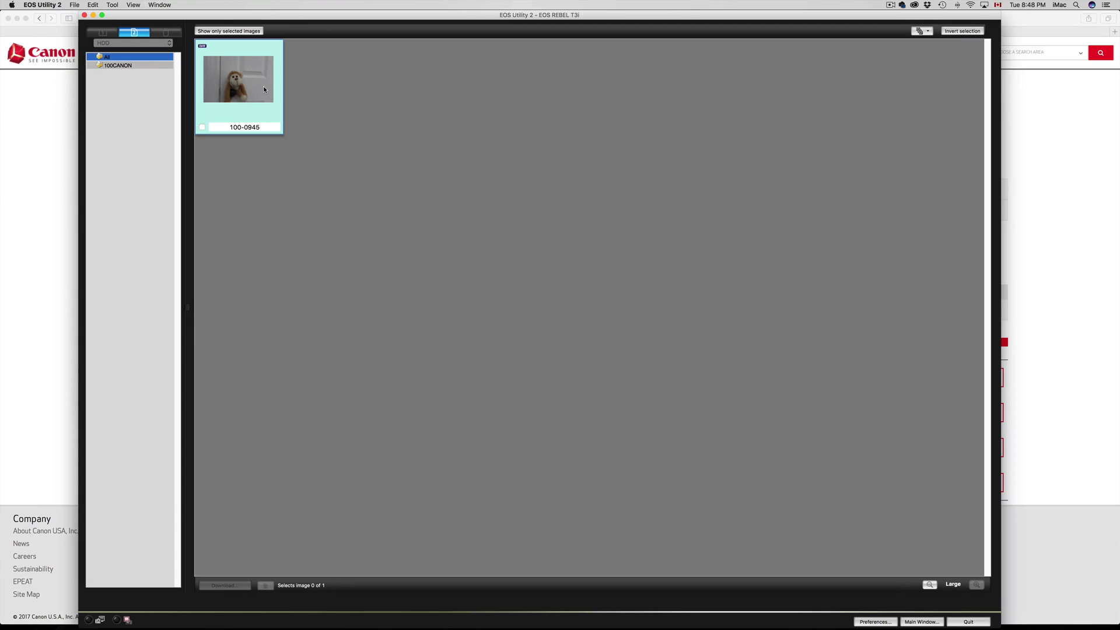
pyautogui.click(201, 129)
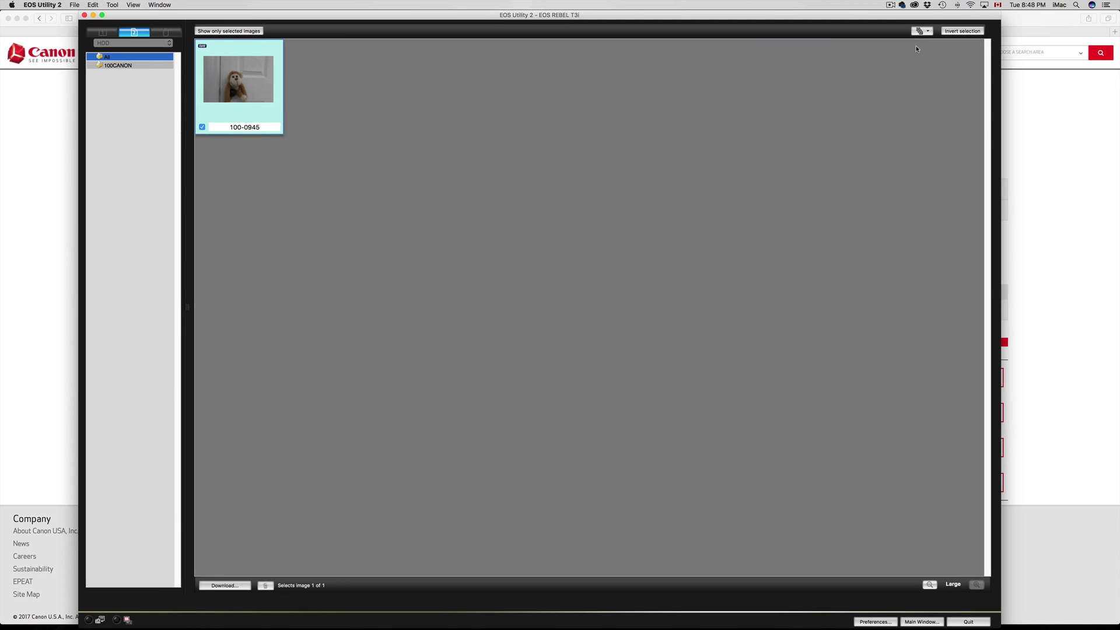
pyautogui.click(921, 31)
pyautogui.click(226, 586)
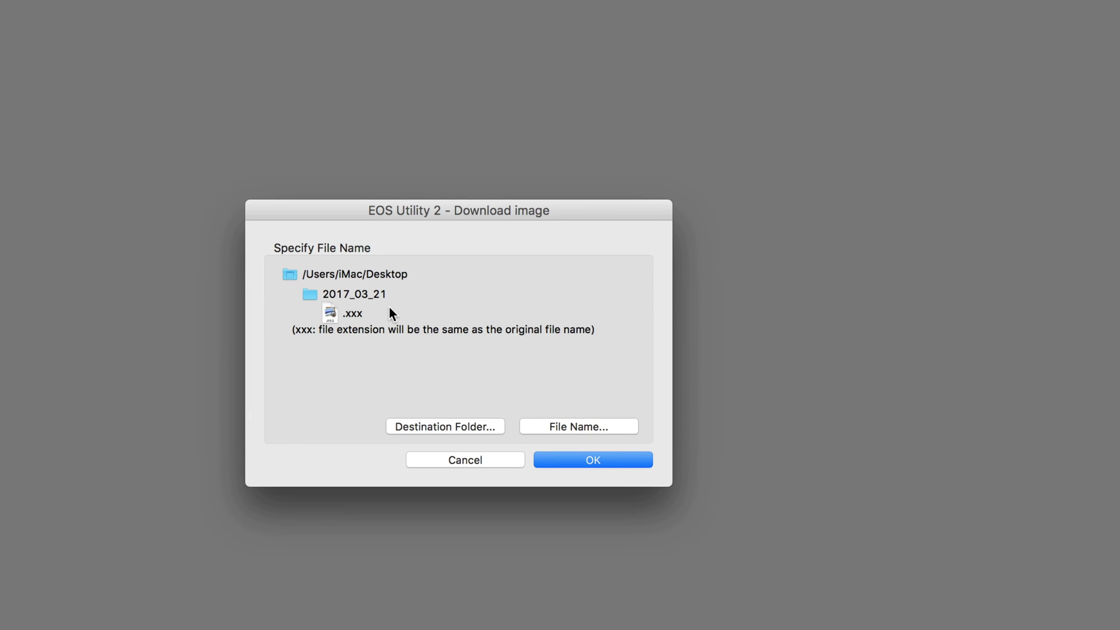
# - Confirm saving photo 100-0945 into Desktop/2017_03_21, which opens it in Digital Photo Professional
pyautogui.click(592, 459)
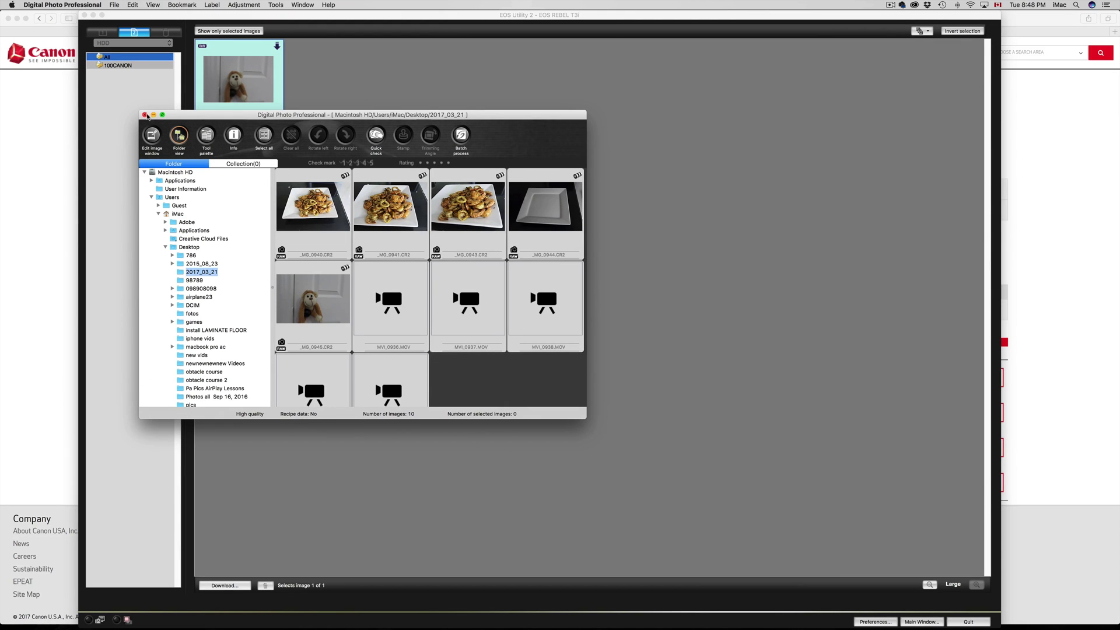
# - Close Digital Photo Professional's 2017_03_21 folder window to reveal the EOS Utility browser
pyautogui.click(145, 114)
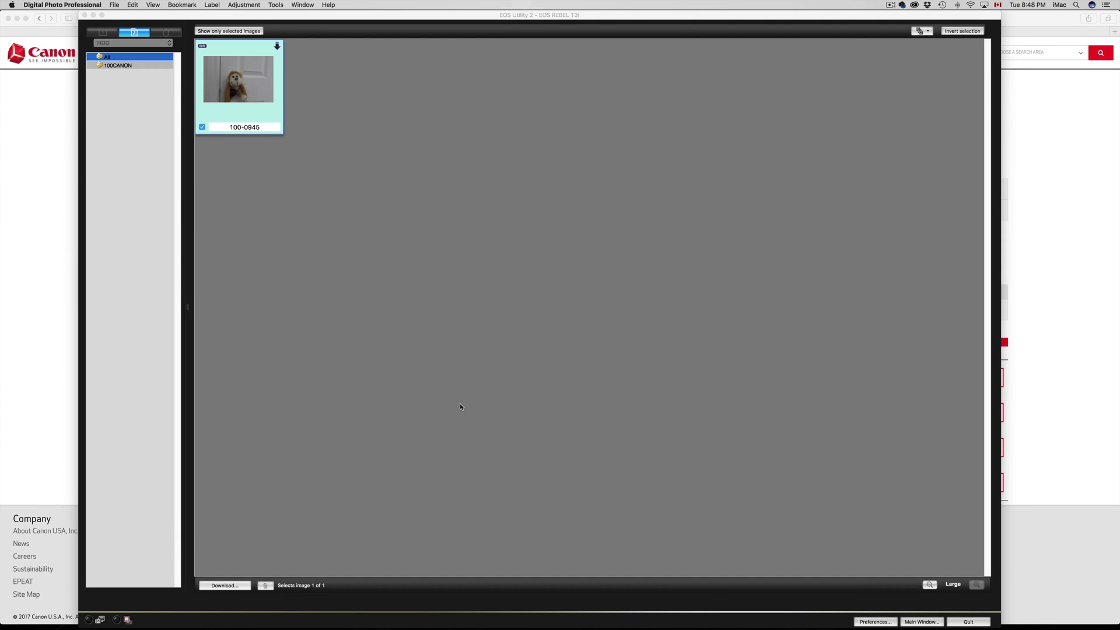
pyautogui.moveTo(889, 544)
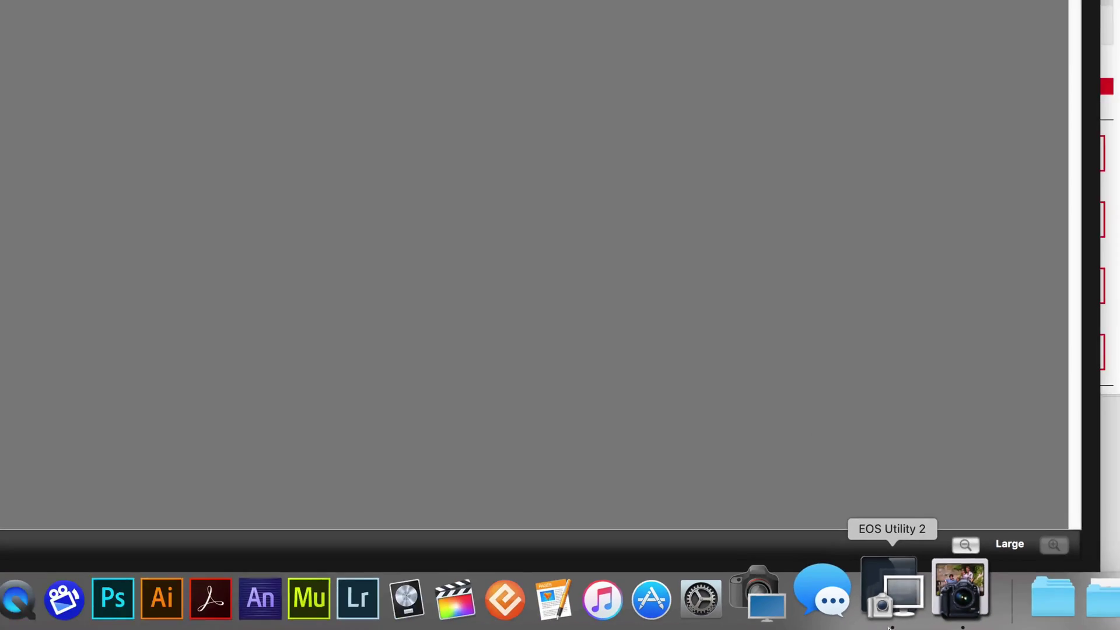
pyautogui.click(902, 613)
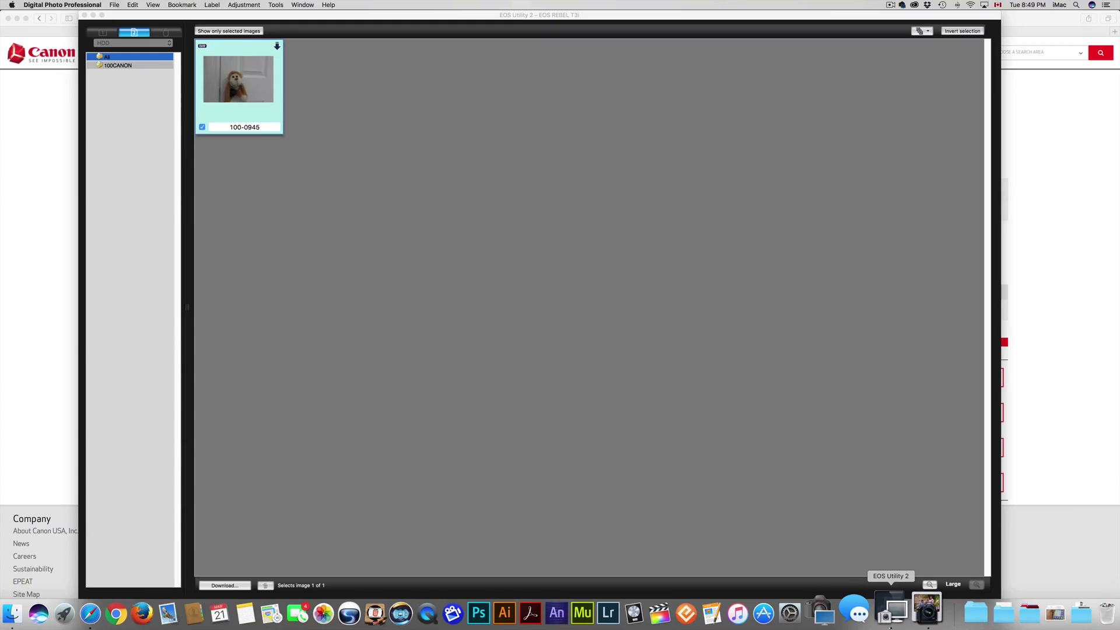